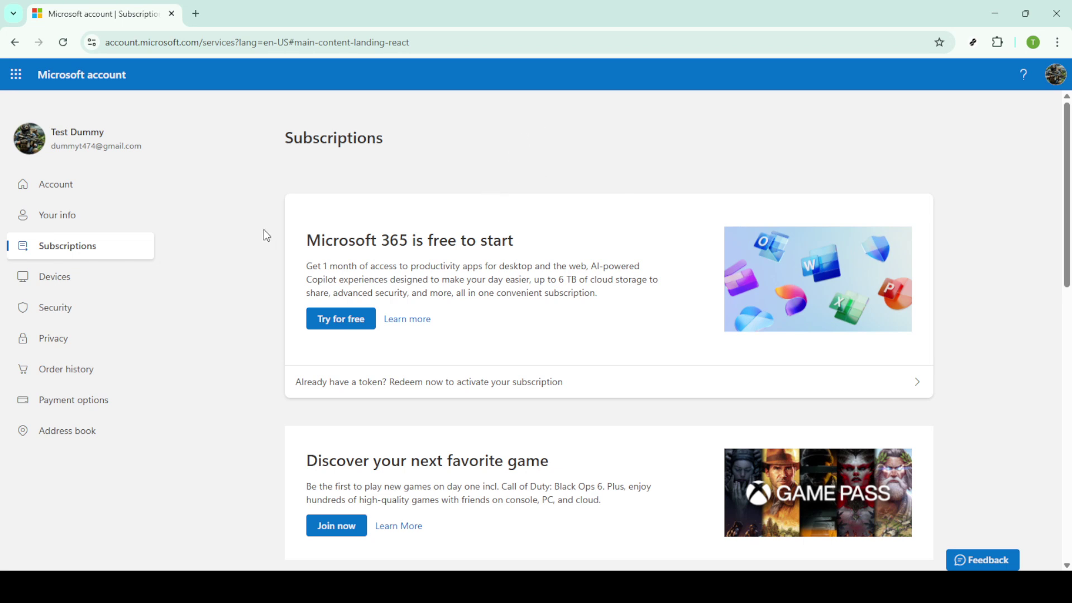
Start a new blank Excel workbook from the Microsoft 365 app launcher.
click(15, 76)
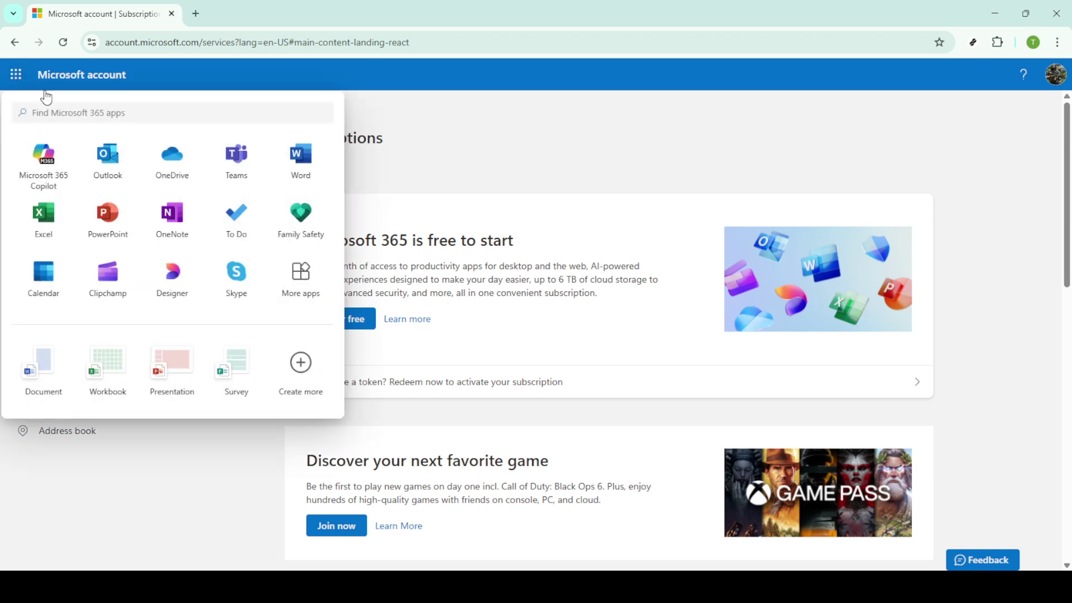
click(38, 218)
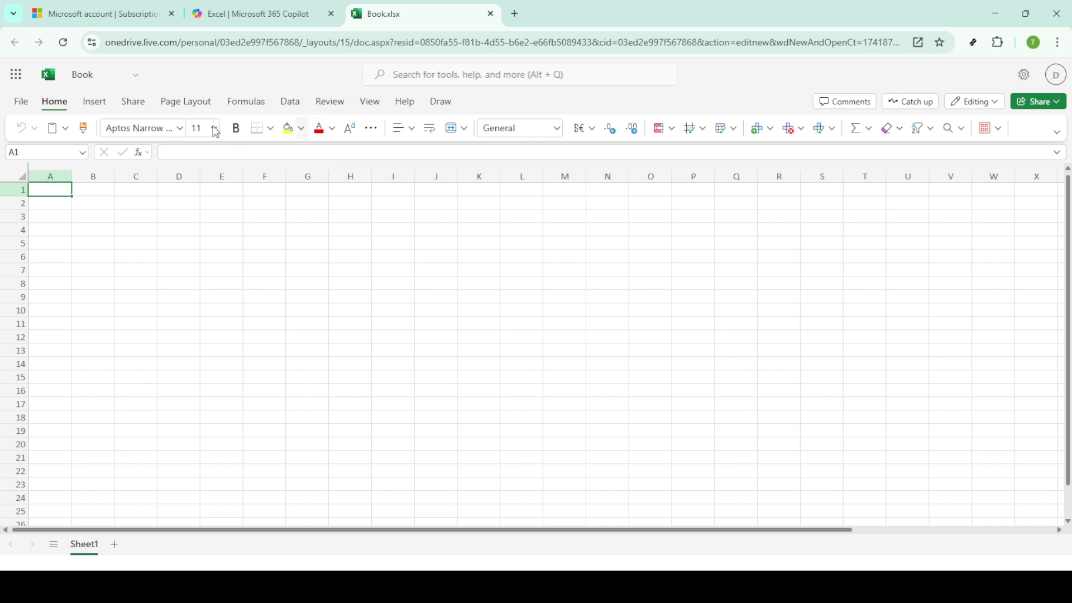
Replace the workbook name Book with Test and confirm it, saved in OneDrive Documents.
click(95, 81)
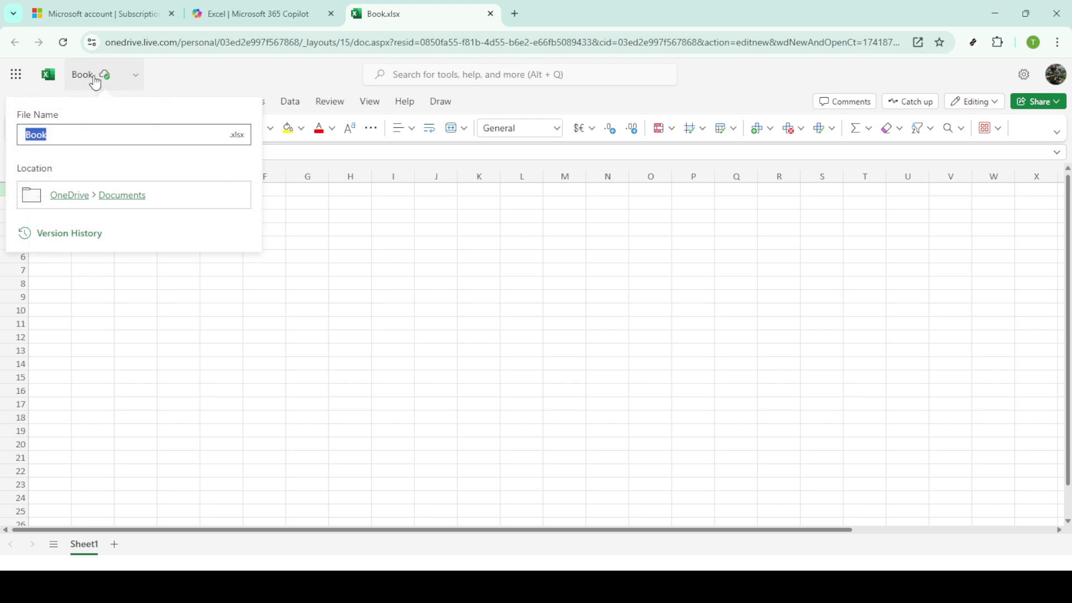
click(69, 138)
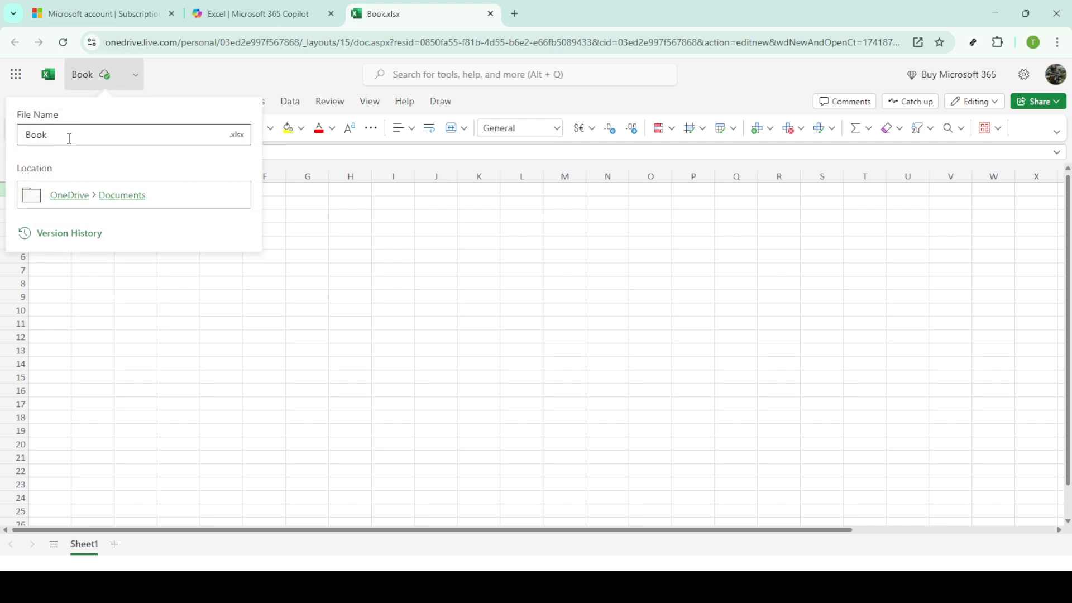
key(BackSpace)
key(BackSpace)
key(BackSpace)
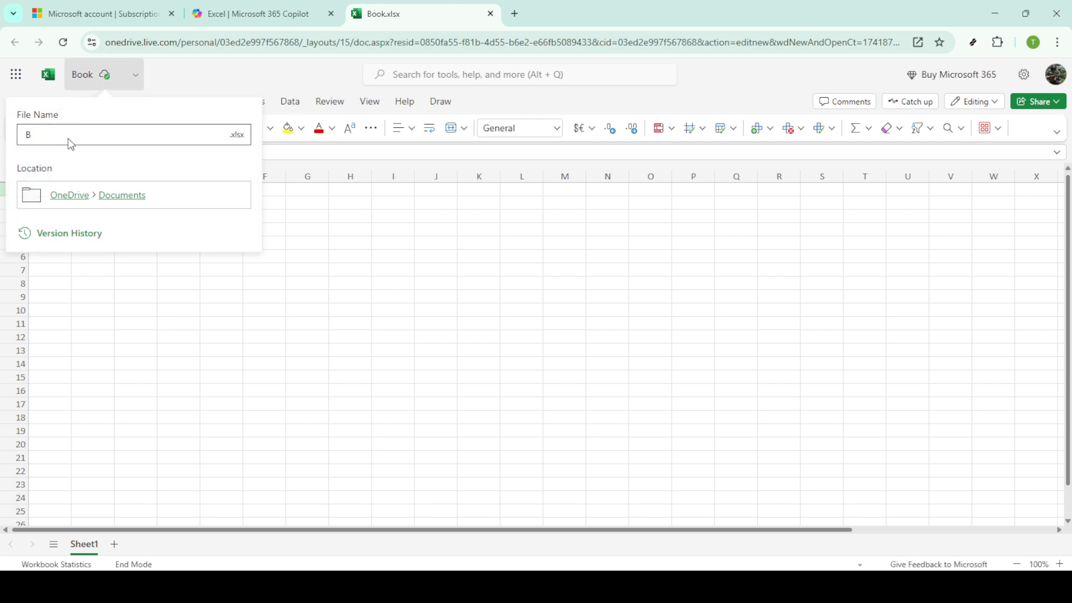
text(Tes)
text(t)
key(BackSpace)
key(BackSpace)
key(BackSpace)
key(BackSpace)
text(T)
text(est)
key(Return)
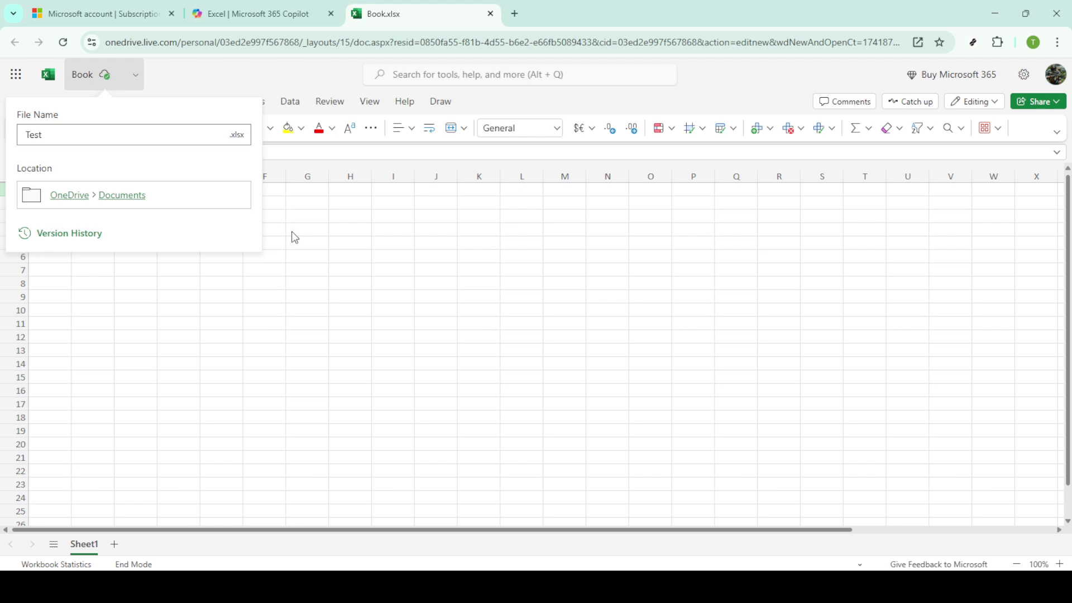
Check that Test.xlsx appears in the OneDrive Documents folder, then go back to the workbook.
click(112, 200)
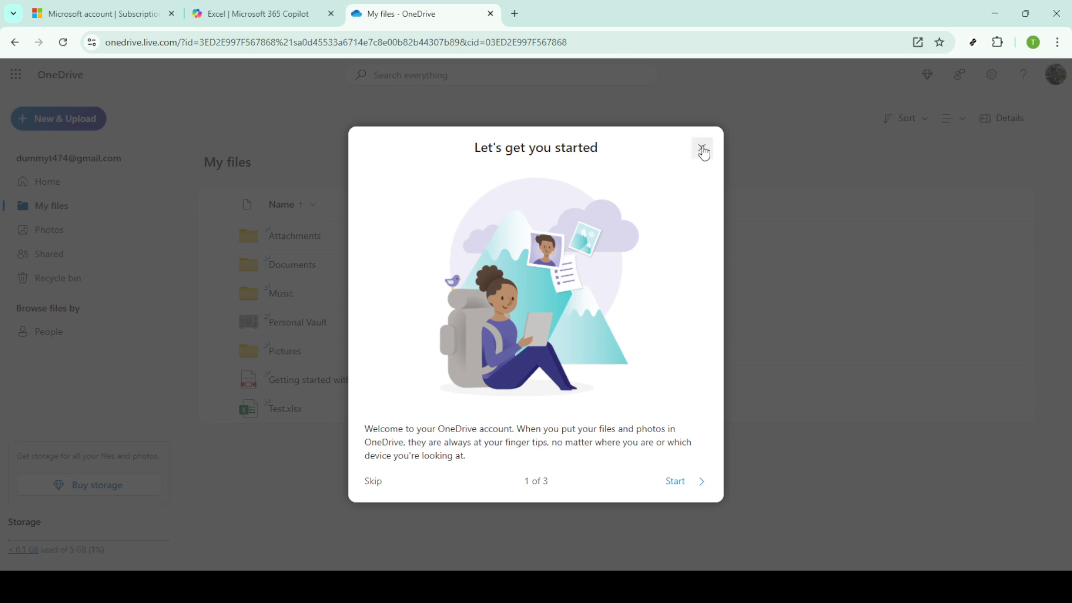
click(703, 147)
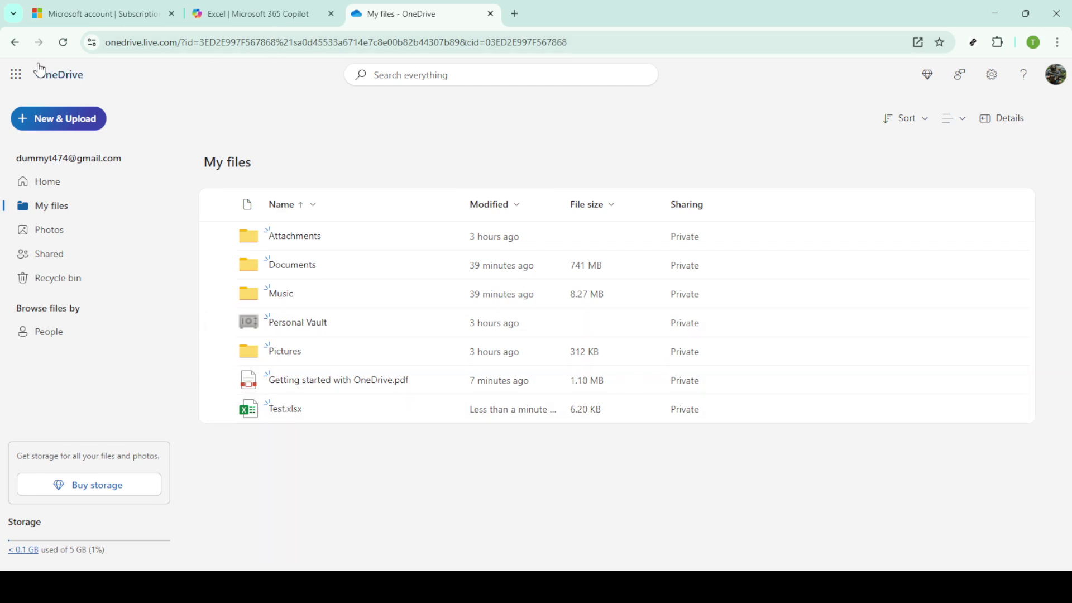
click(8, 43)
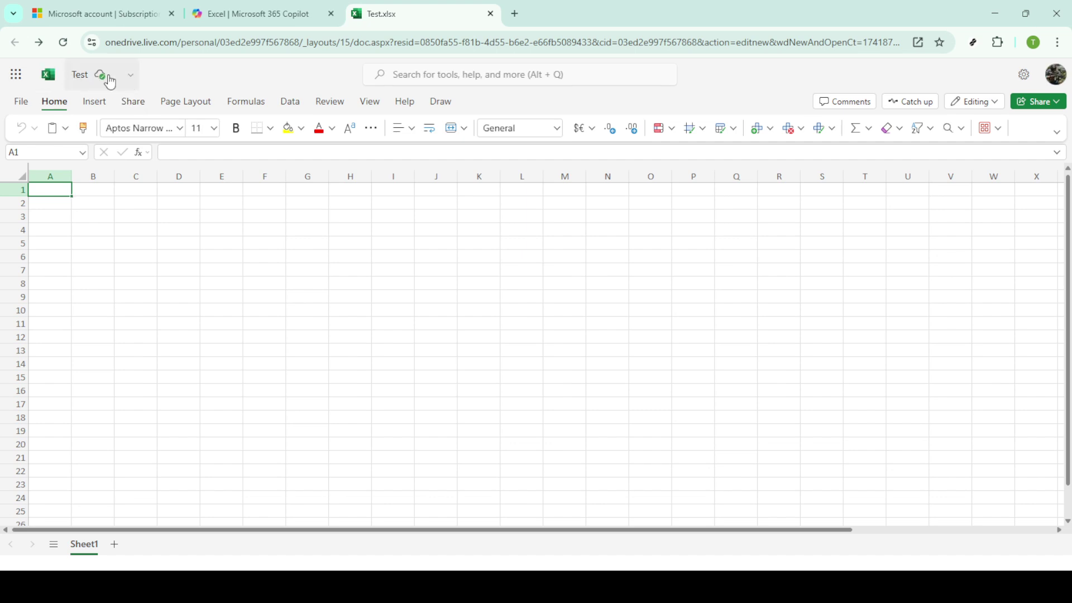
click(129, 77)
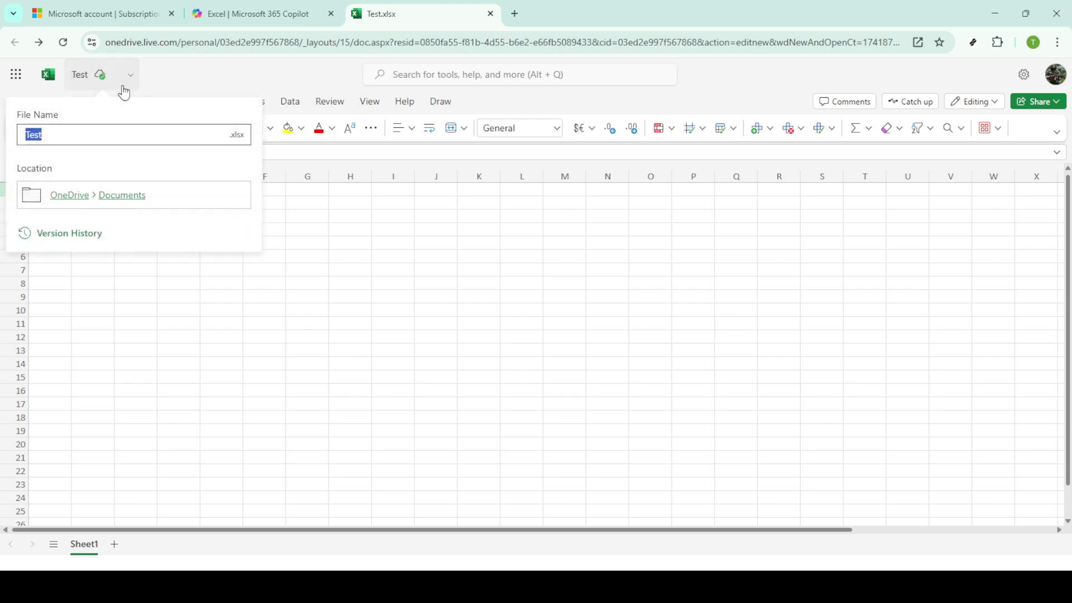
click(272, 273)
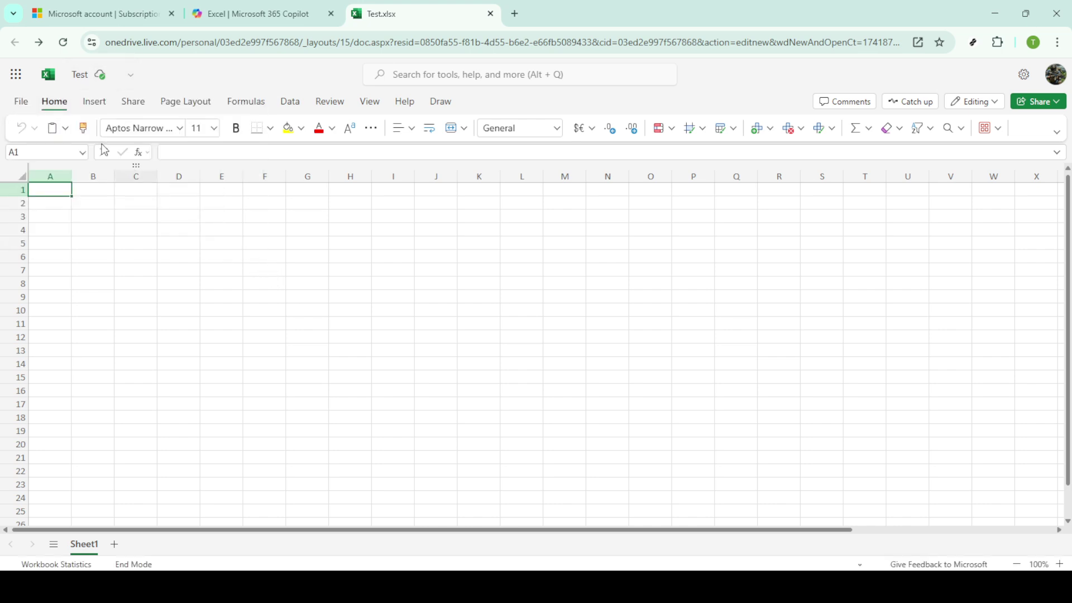
click(25, 108)
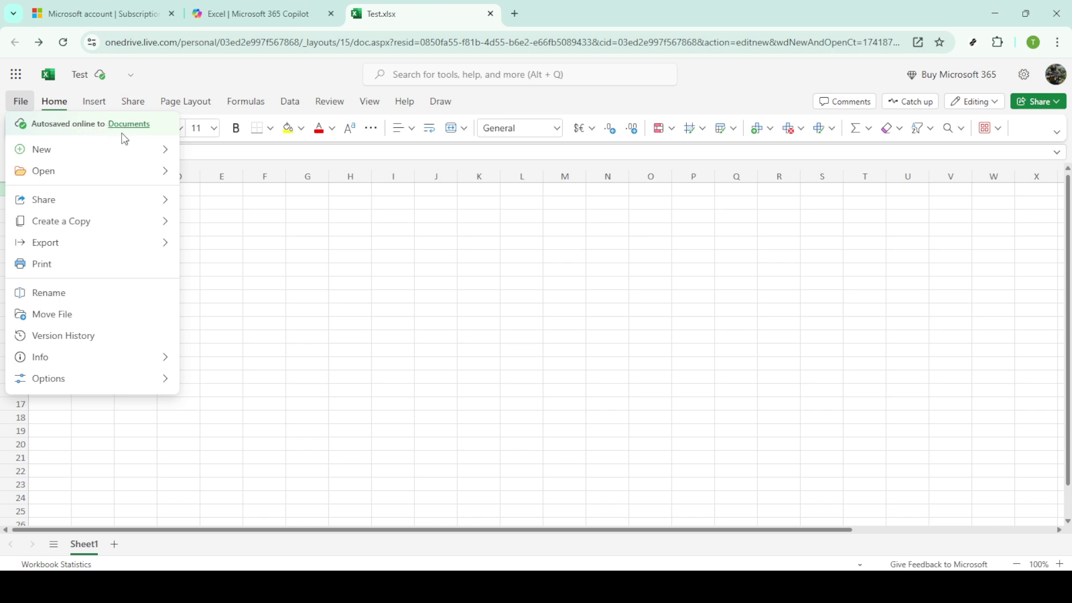
click(284, 224)
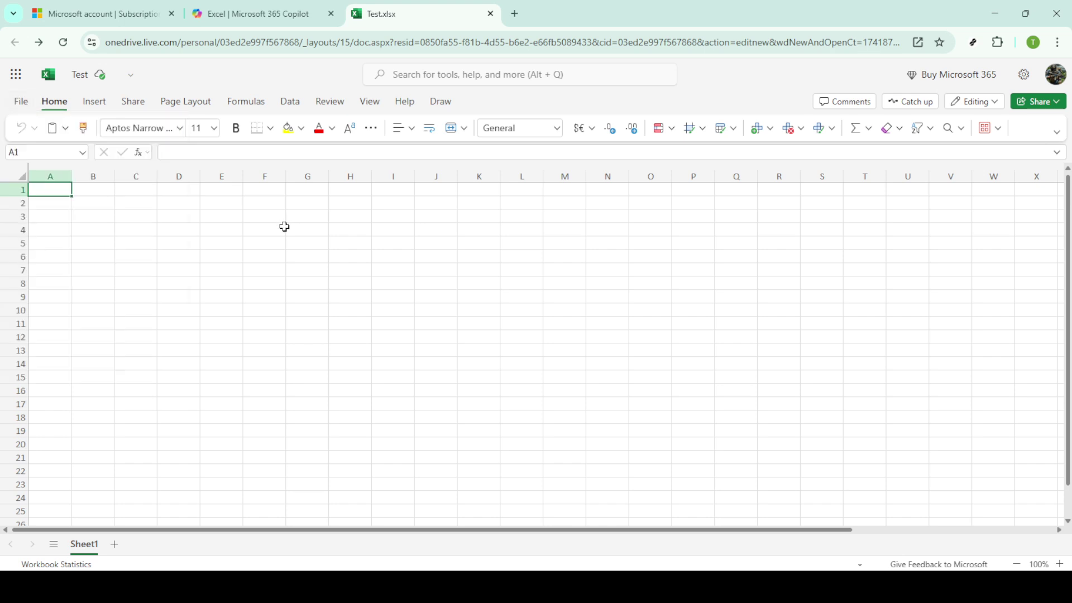